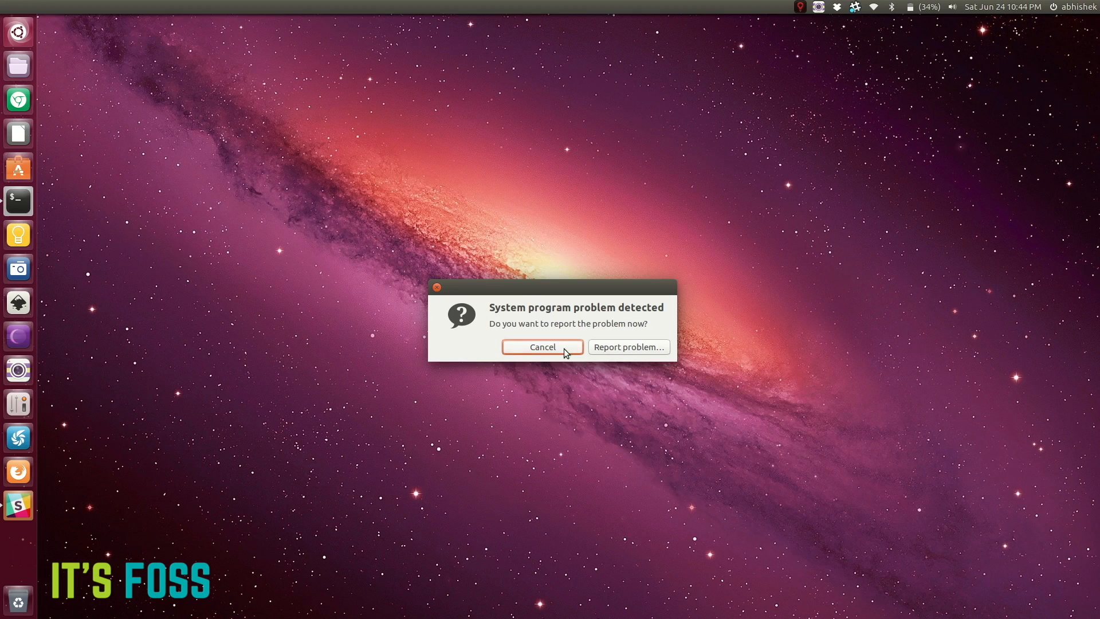
Step: Report the detected problem, authenticate with the password, and focus the opened crash report
left_click(610, 350)
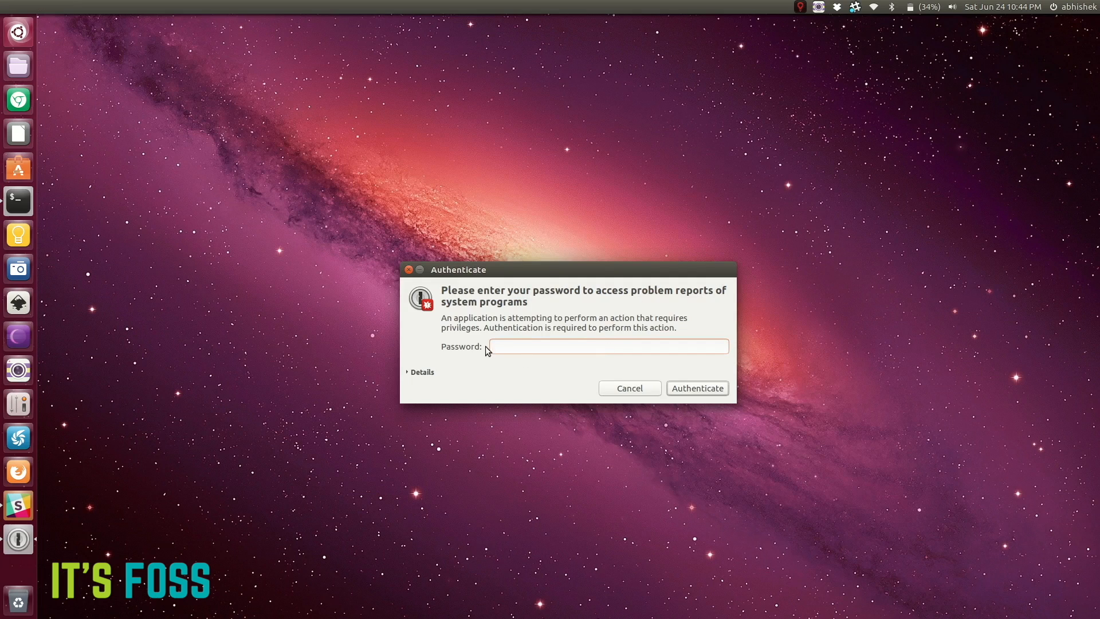
left_click(412, 372)
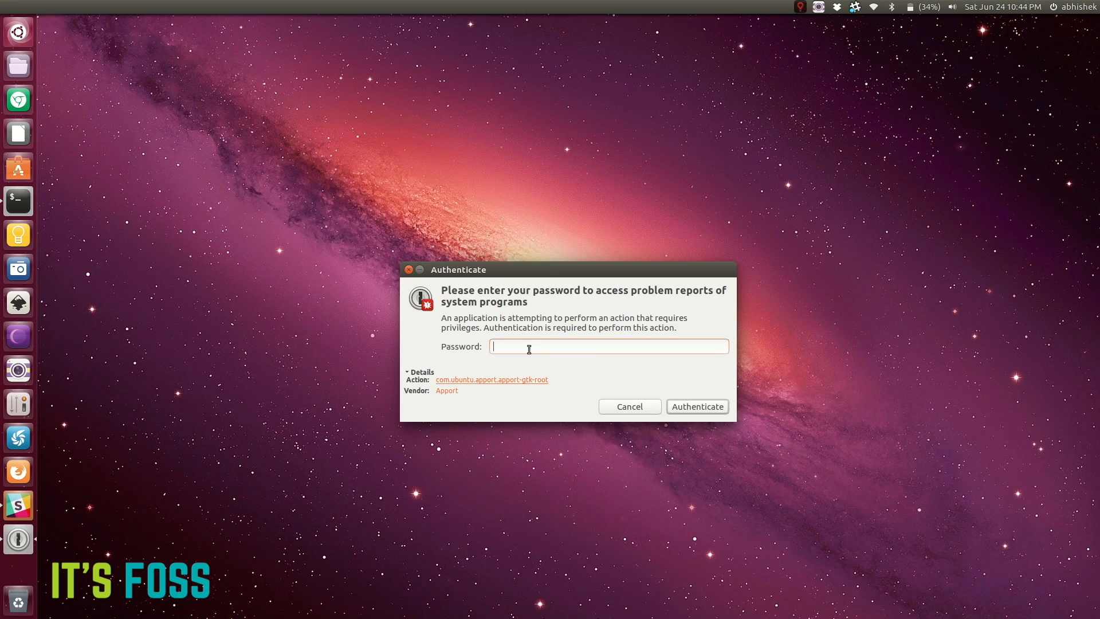
type("••••••")
key("Return")
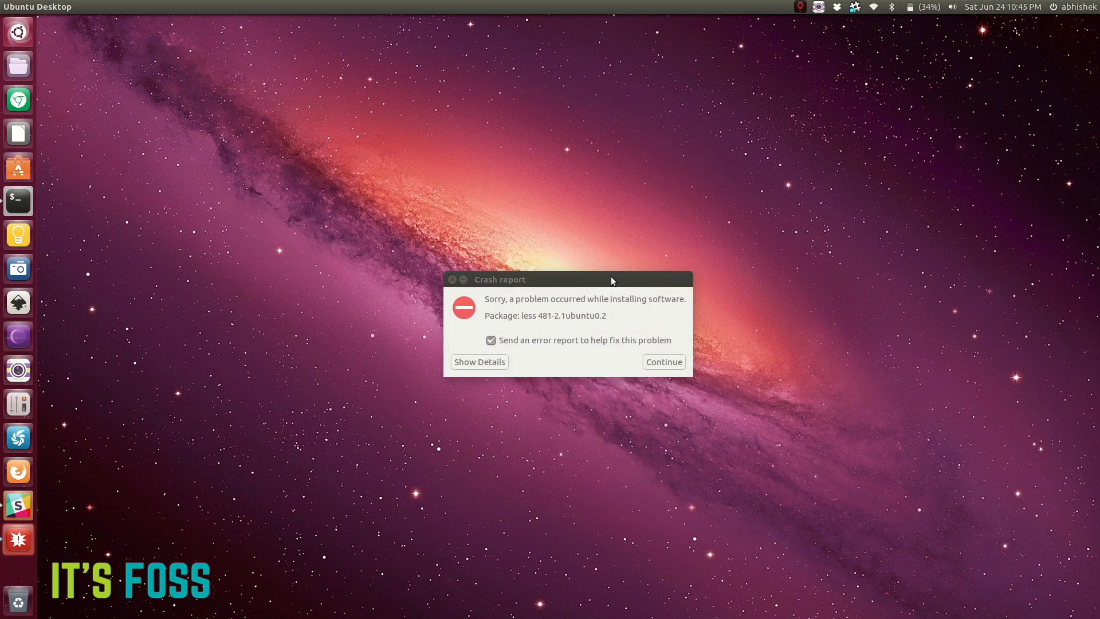
left_click(612, 276)
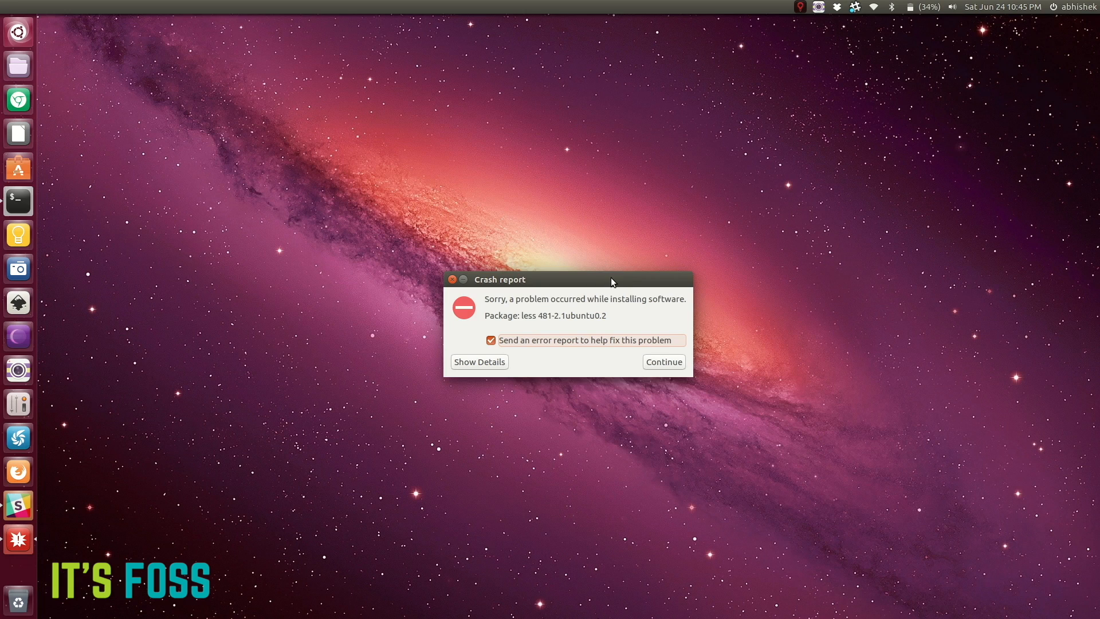
Step: Bring the terminal window to the front from the launcher
left_click(18, 201)
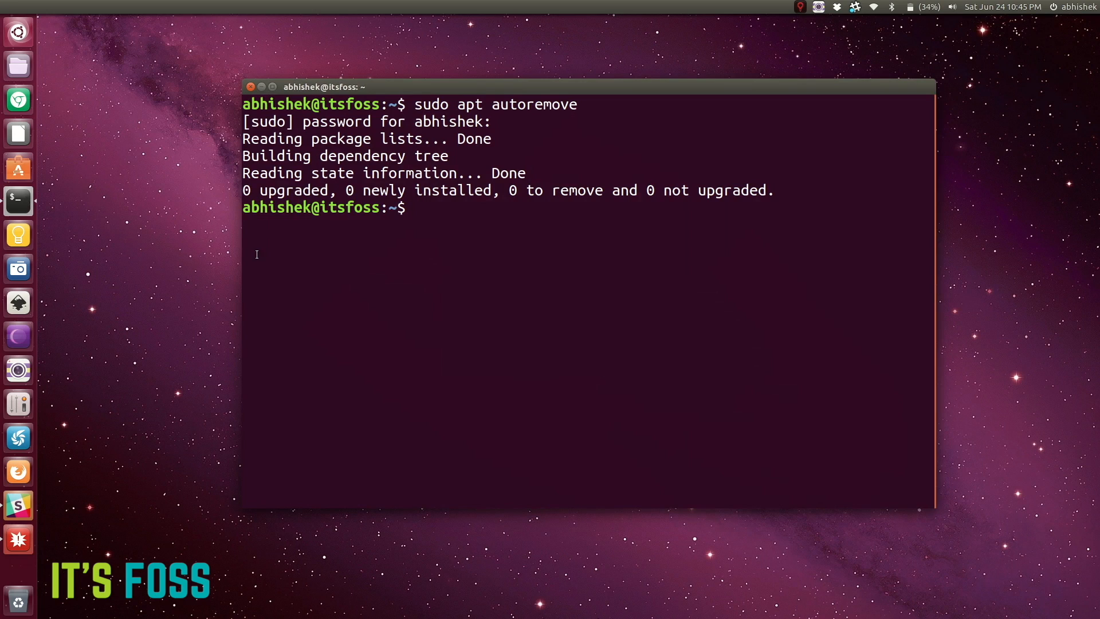
type("clear")
Step: Clear the terminal and run ls -l /var/crash/ to show the less and Chrome crash files
key("Return")
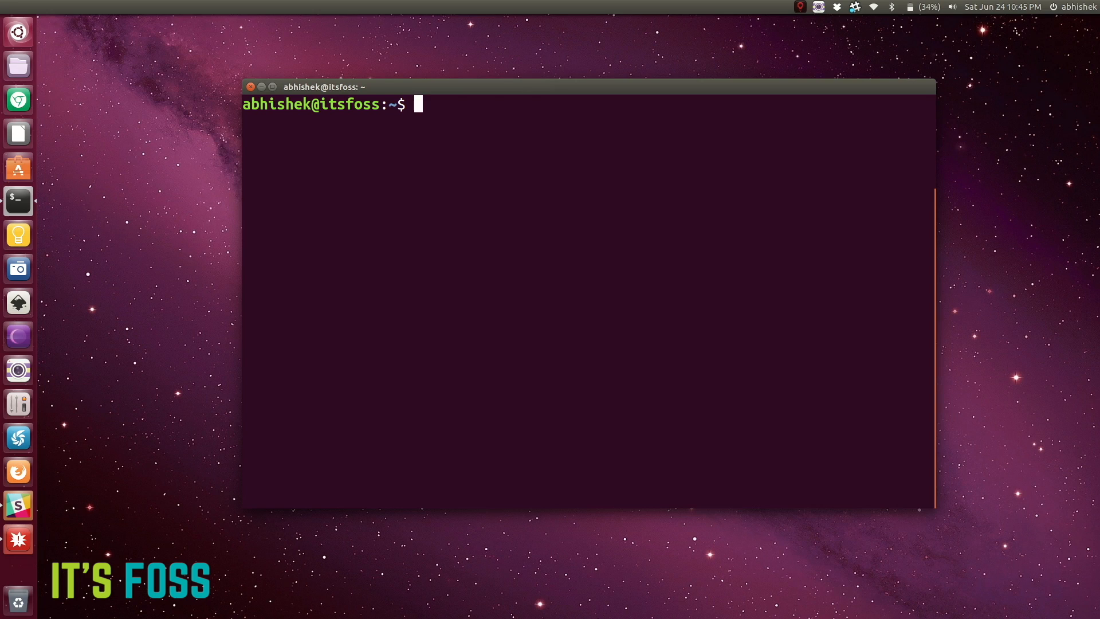
type("ls")
type(" -l")
type(" /var/c")
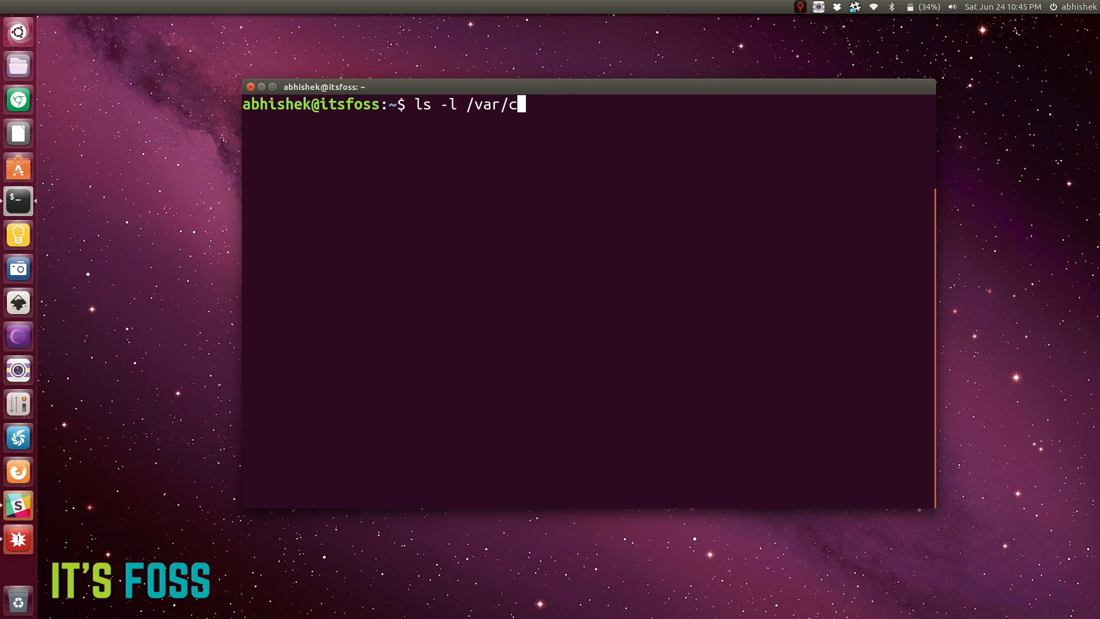
key("Tab")
key("Return")
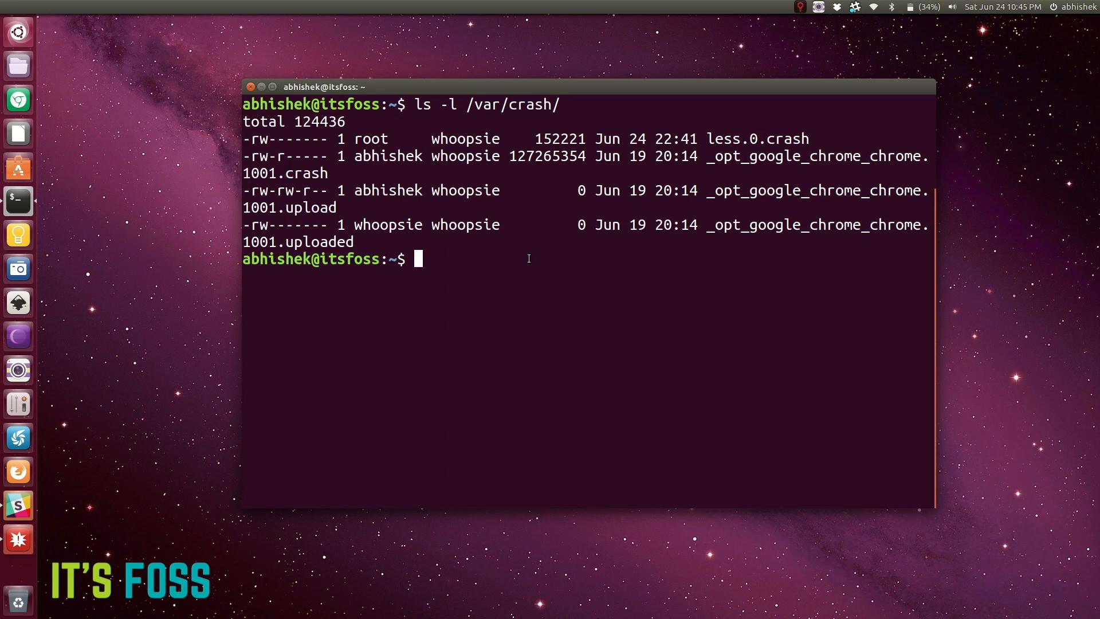
type("sudo r")
type("m /")
type("var/cra")
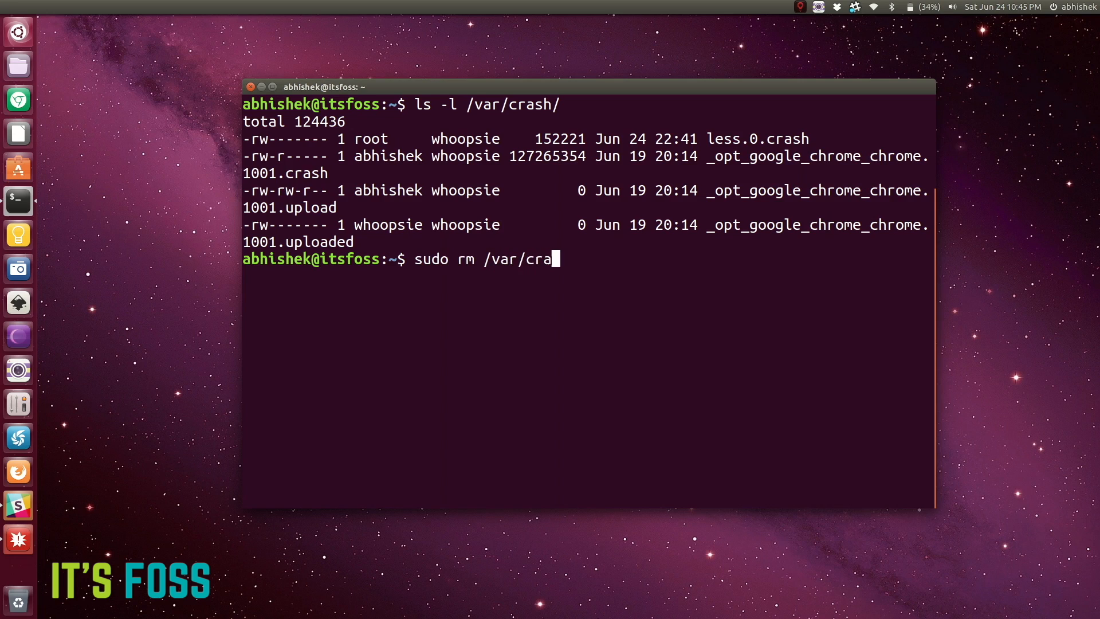
type("sh/*")
Step: Run sudo rm /var/crash/* and quit the pending crash report from its launcher icon
key("Return")
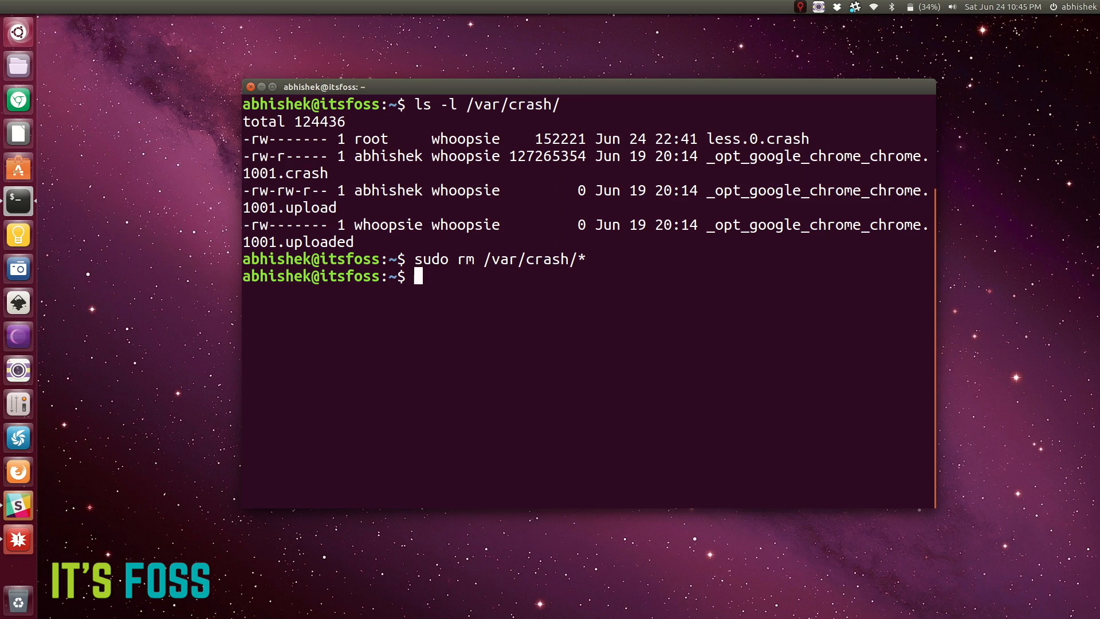
right_click(19, 540)
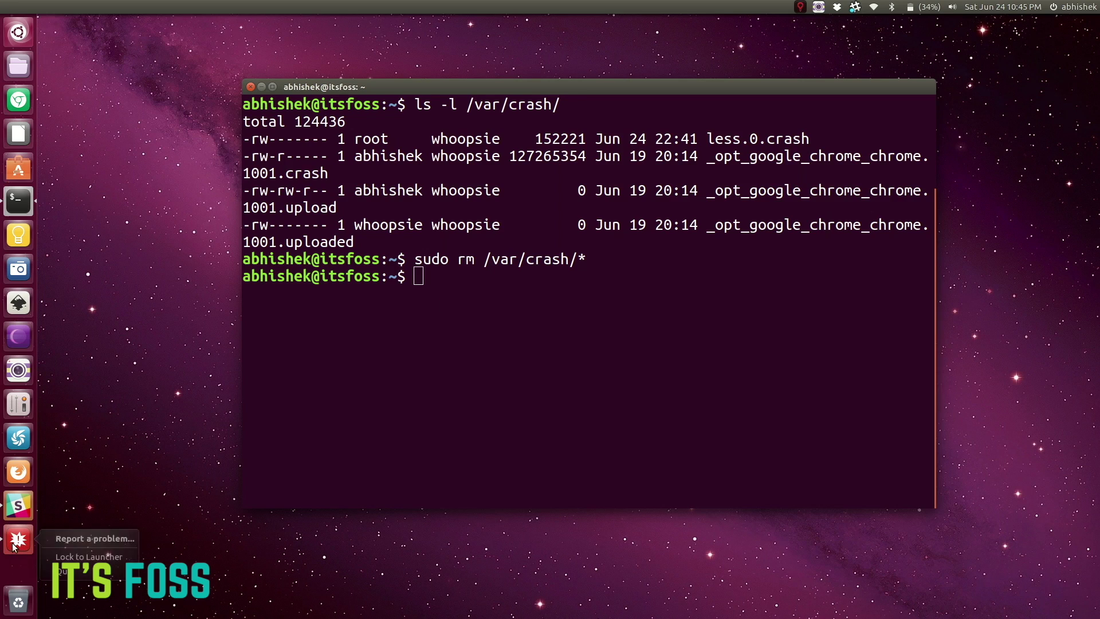
left_click(64, 571)
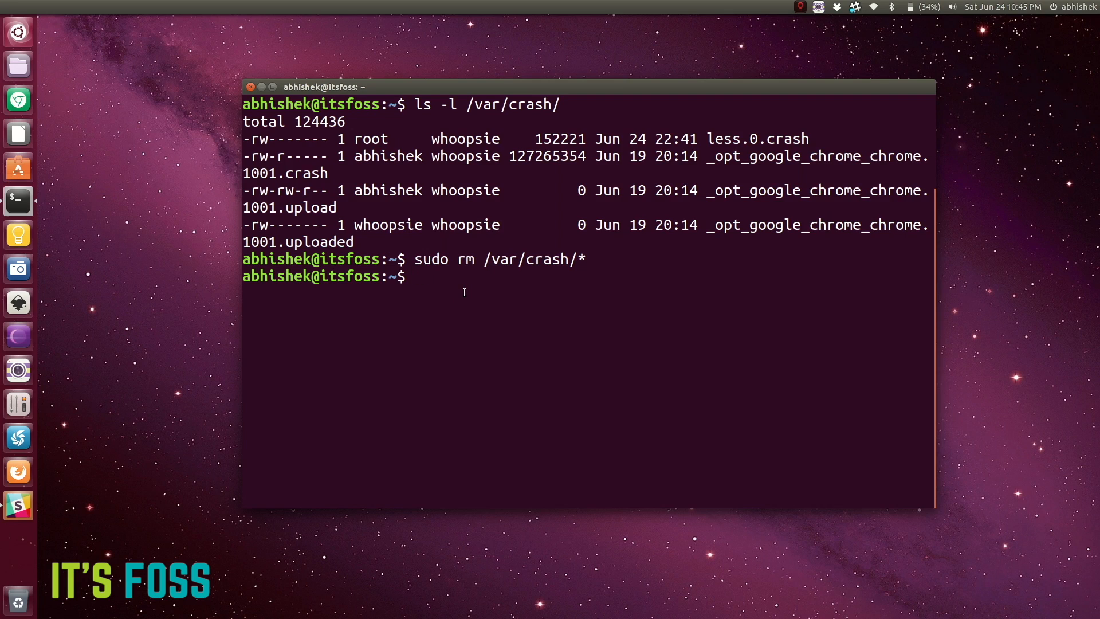
type("gs")
Step: Run gksu gedit /etc/default/apport and authenticate to open the config as administrator
key("BackSpace")
type("ksu ")
type("gedit ")
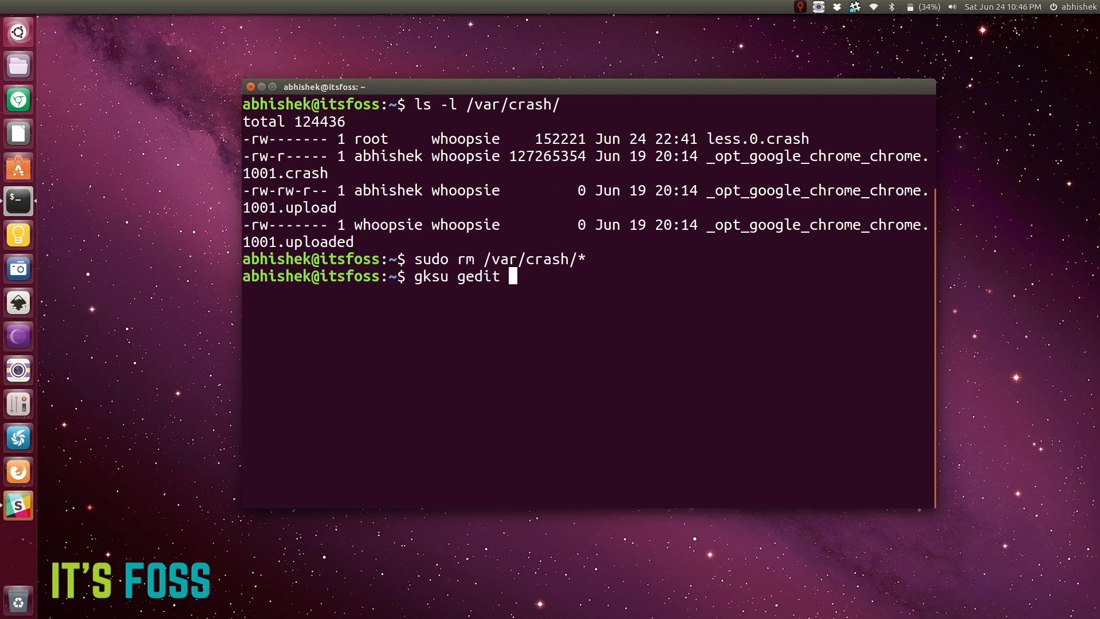
type("/et")
type("c/")
type("def")
key("Tab")
type("a")
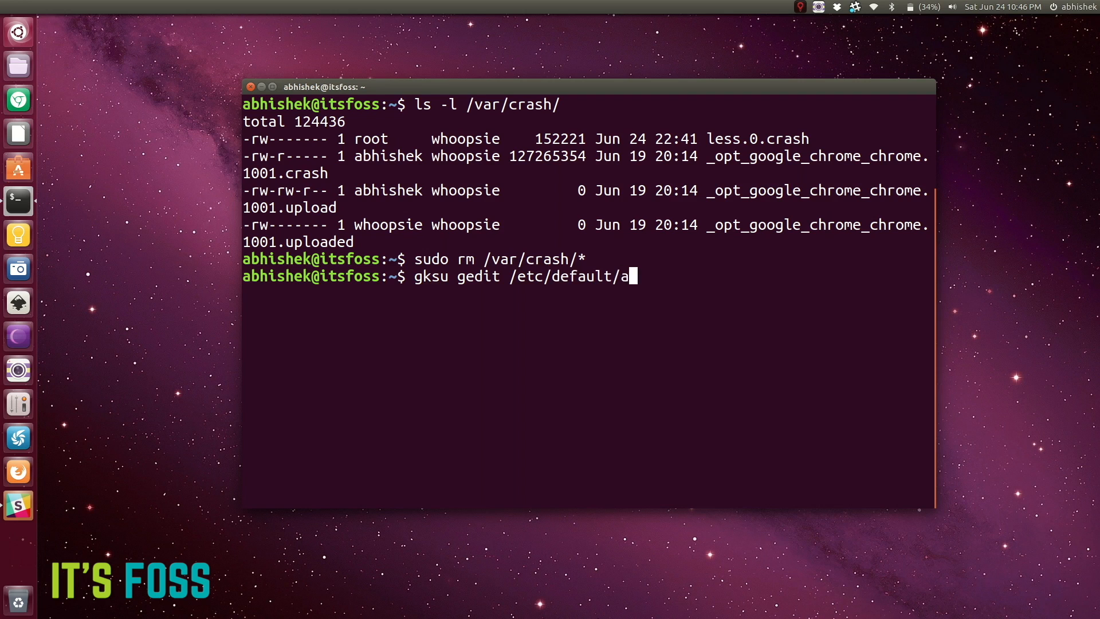
type("p")
key("Tab")
key("Return")
type("•••••••")
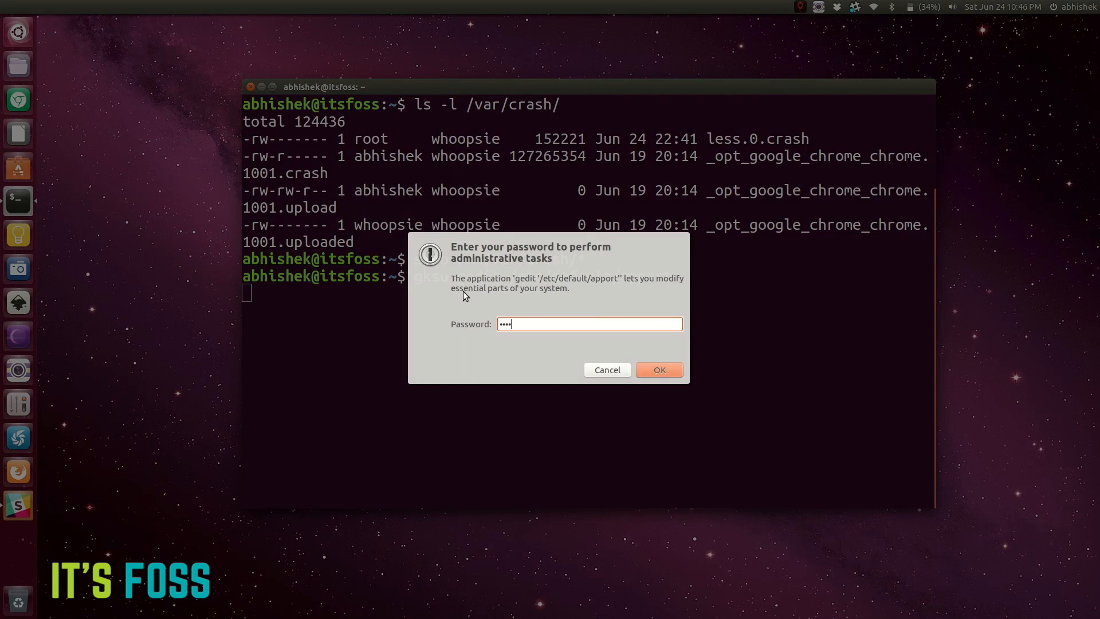
type("•")
key("Return")
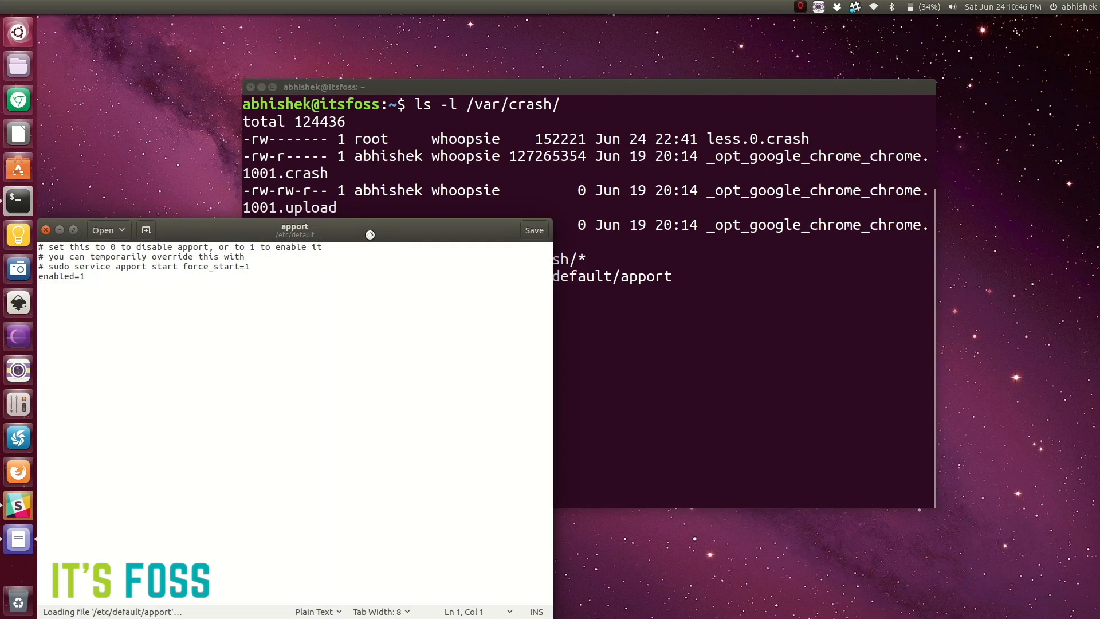
Step: Set enabled=0 in the Apport config, save with Ctrl+S, close gedit, and recall the gksu command
left_click_drag(384, 228, 549, 229)
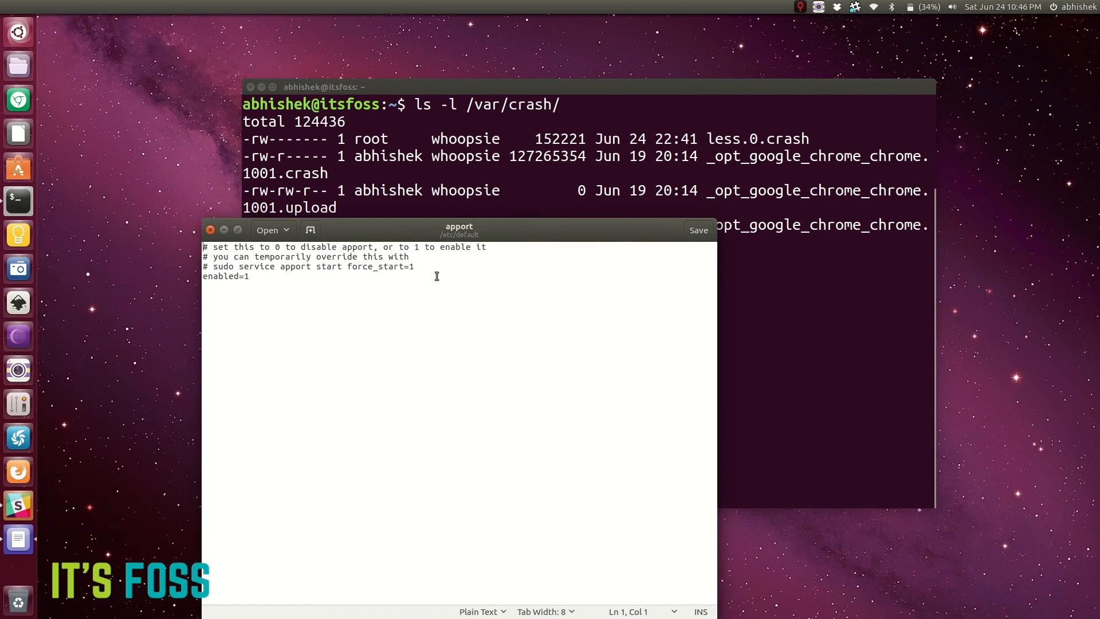
left_click(392, 277)
key("BackSpace")
type("0")
key("ctrl+s")
left_click(210, 231)
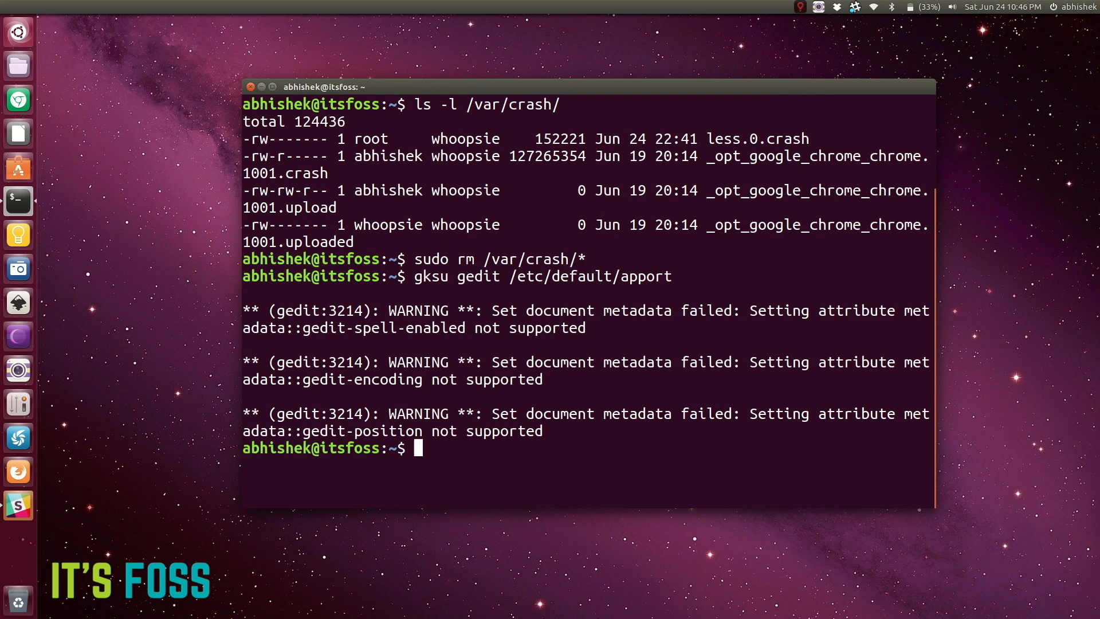
key("Up")
key("Return")
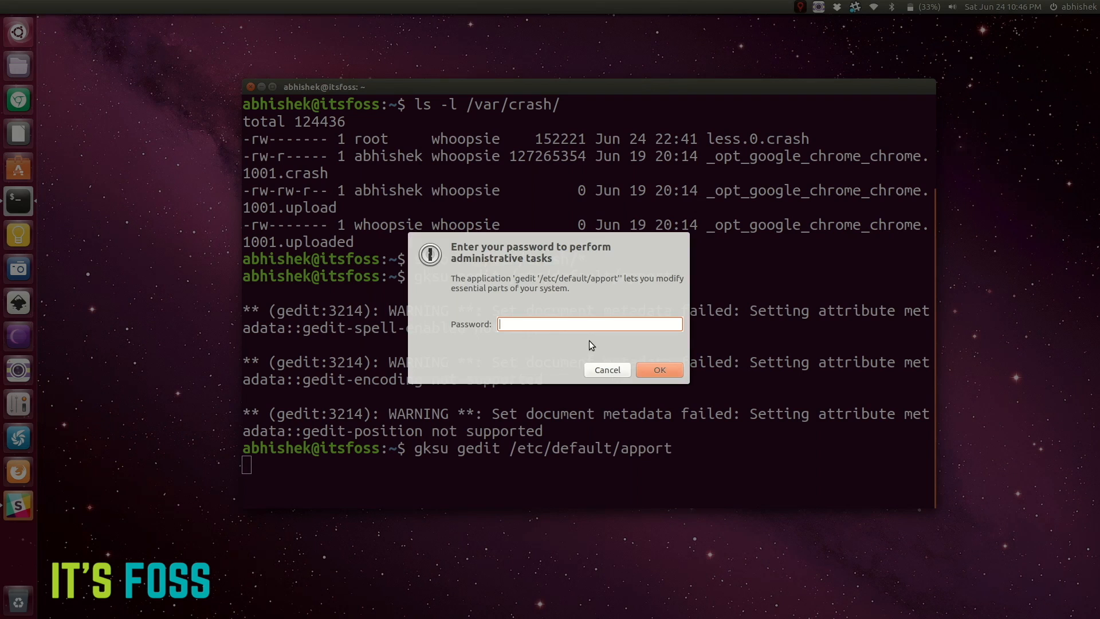
type("*******")
key("Return")
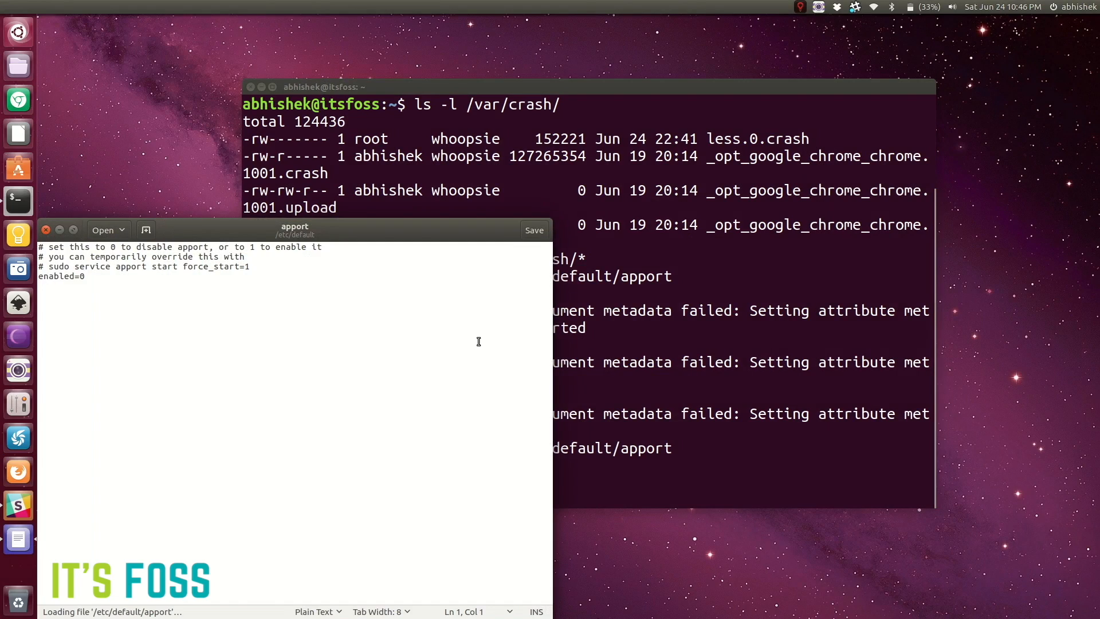
left_click(200, 290)
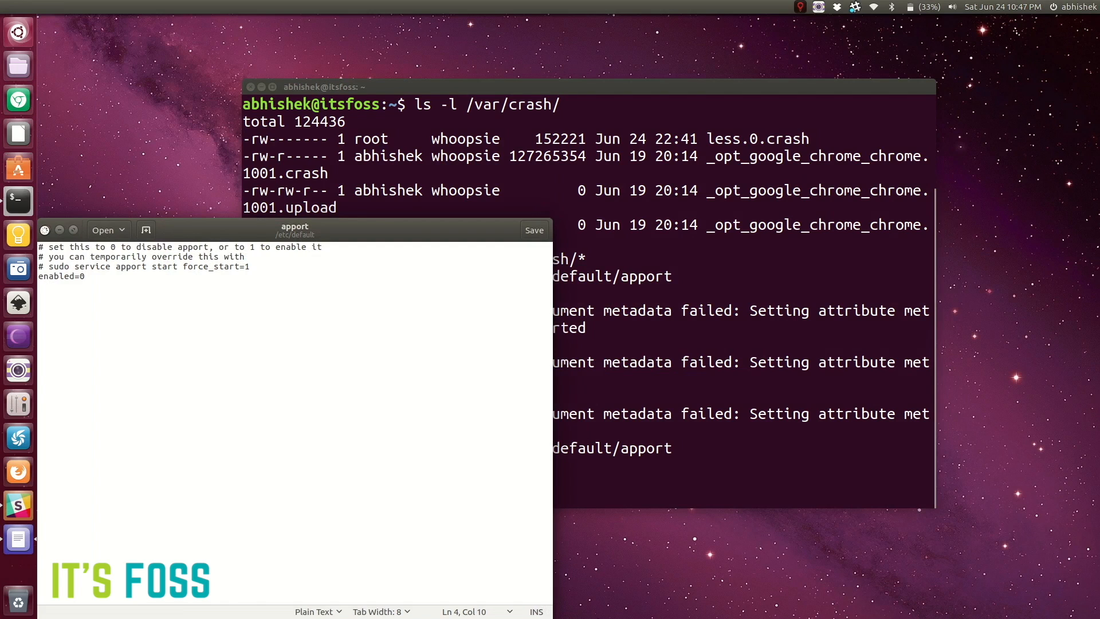
left_click(44, 229)
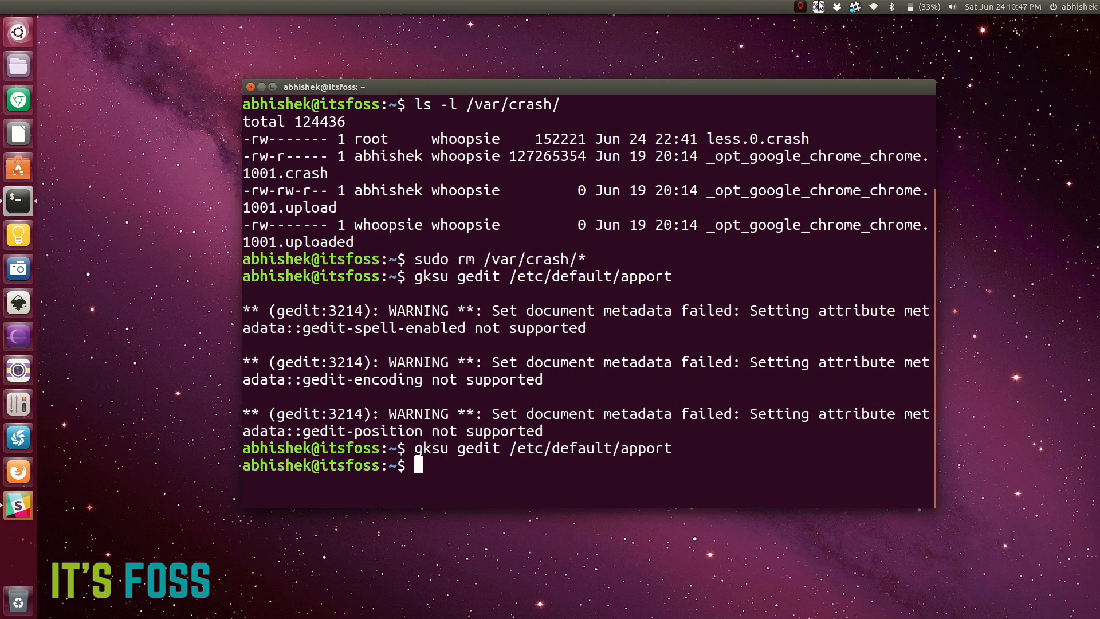